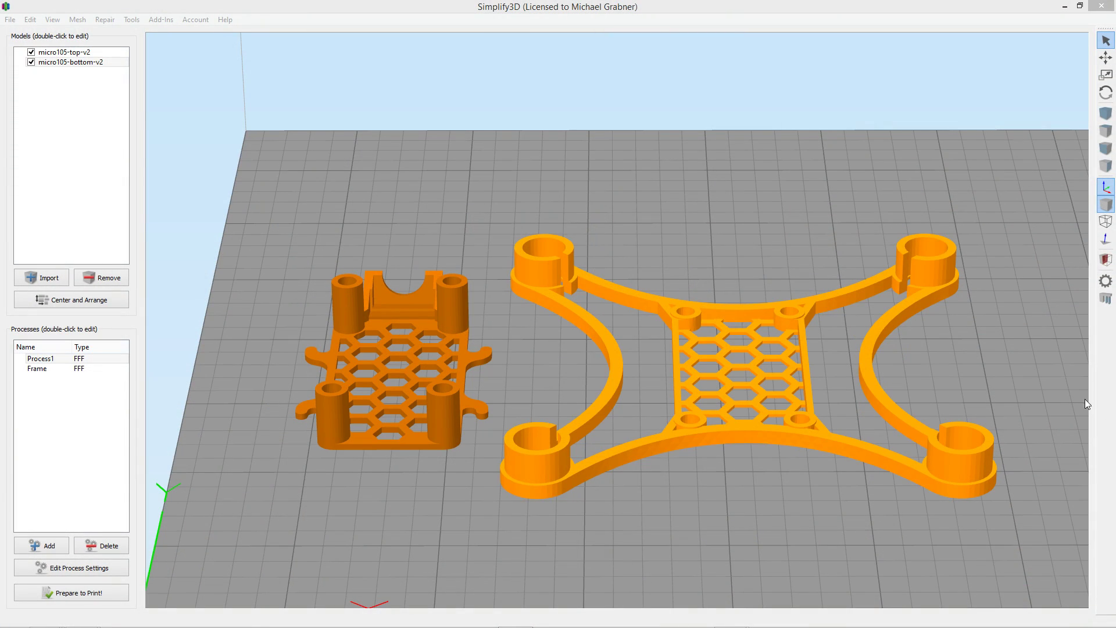
Orbit the build plate view to see the micro105 frame parts from another angle
left_click_drag(1053, 398, 5, 355)
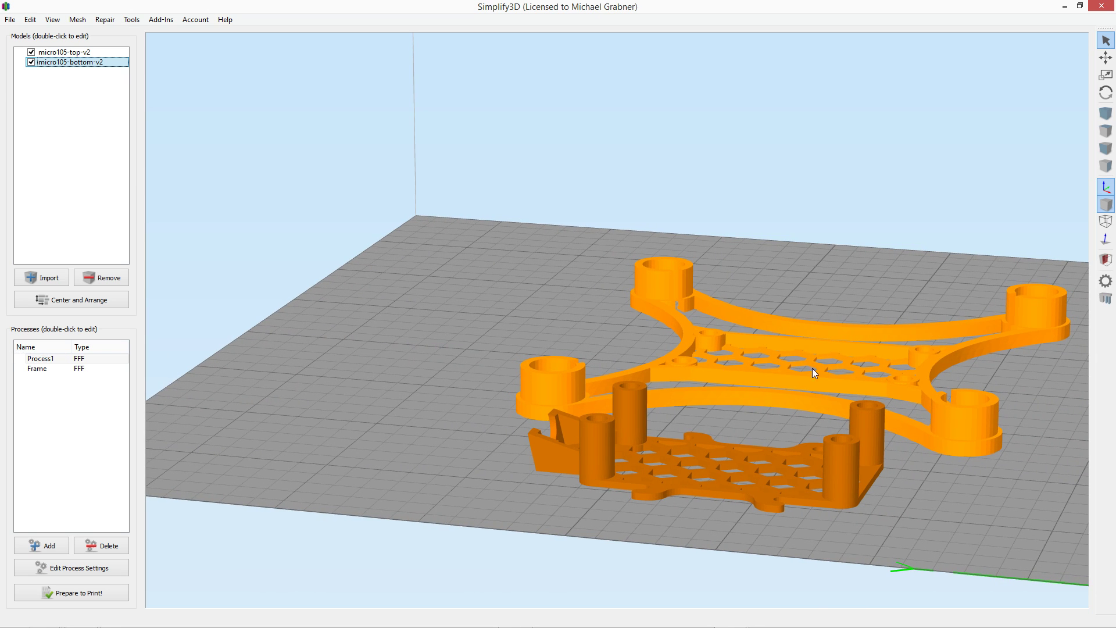
Play the toolpath animation of the sliced micro105 frame parts in Preview Mode
left_click(201, 570)
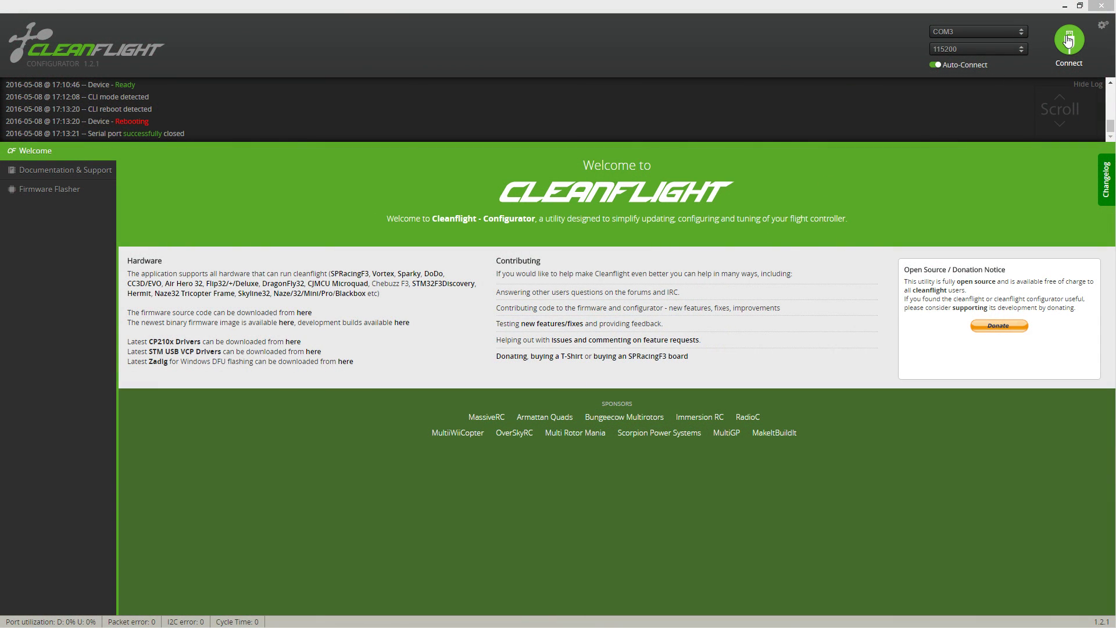
Connect to the AFNA board over COM3 and view its serial port assignments
left_click(1069, 39)
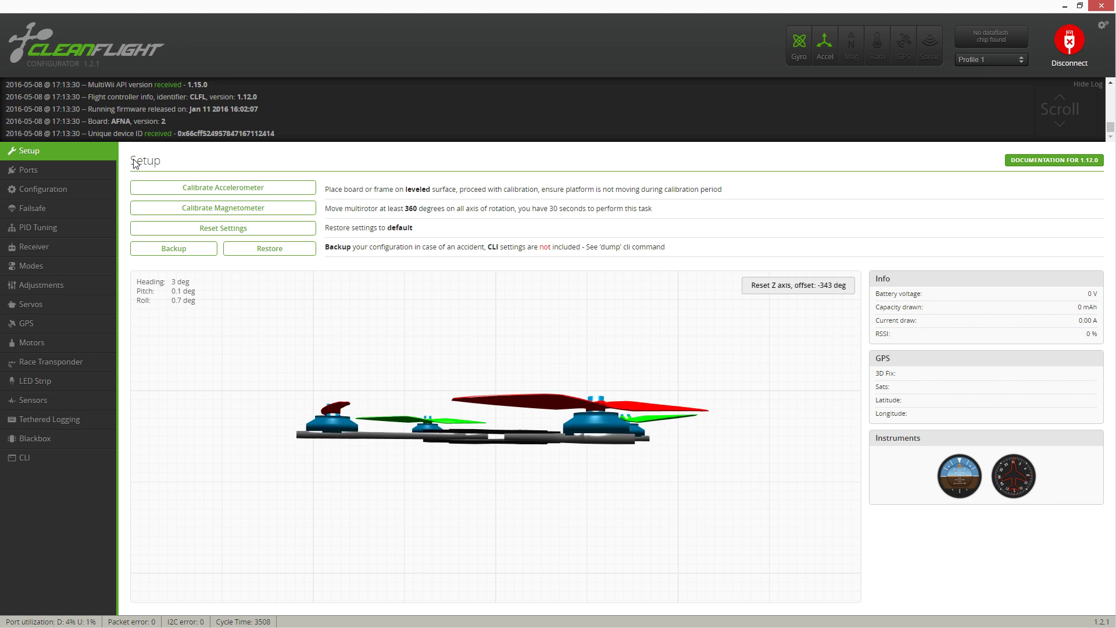
left_click(77, 173)
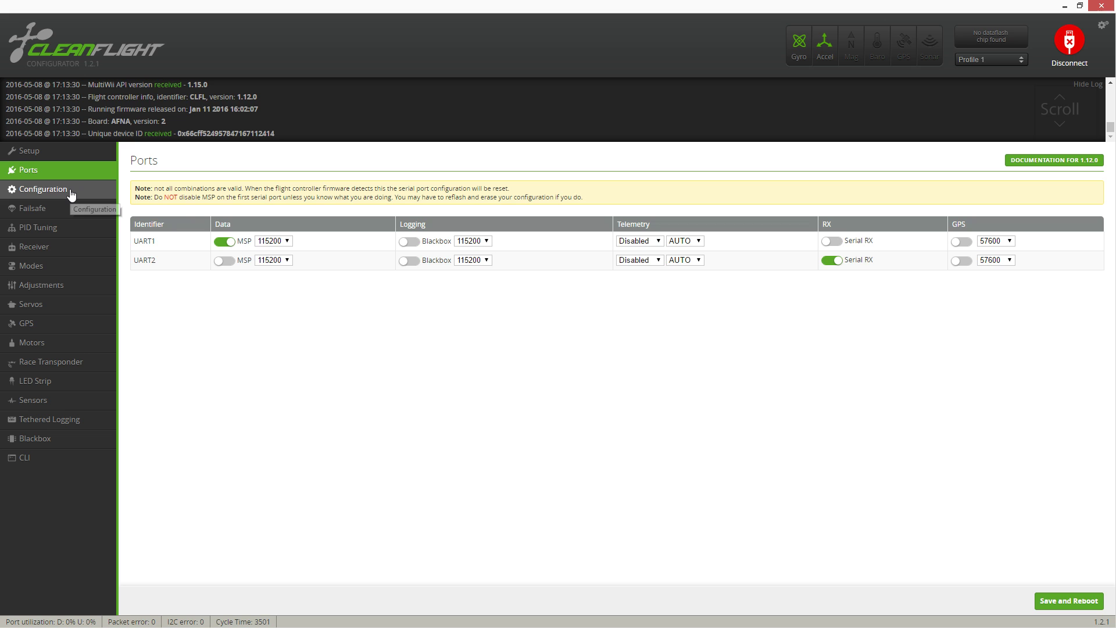
Scroll through the Configuration tab's receiver, battery and system settings, then bring up PID Tuning
left_click(70, 193)
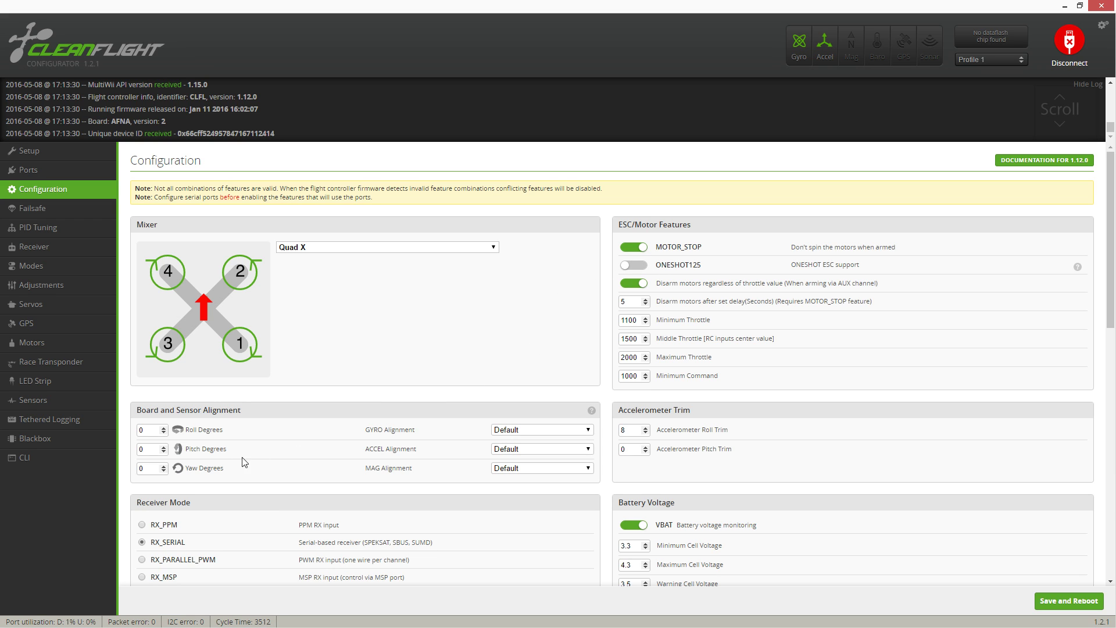
scroll(431, 447, "down", 2)
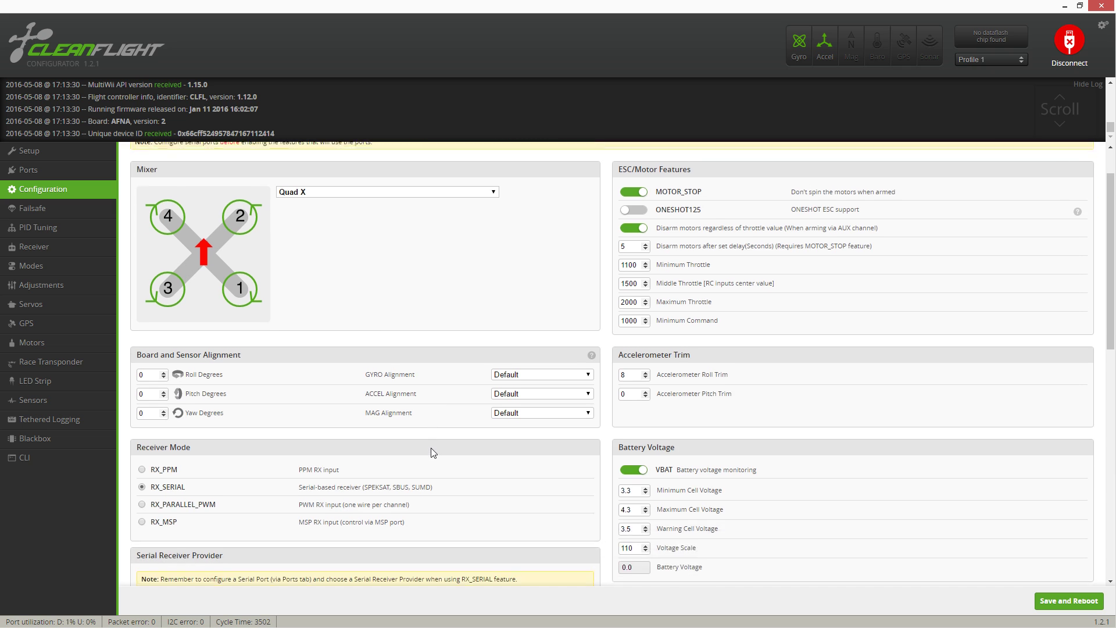
scroll(430, 452, "up", 2)
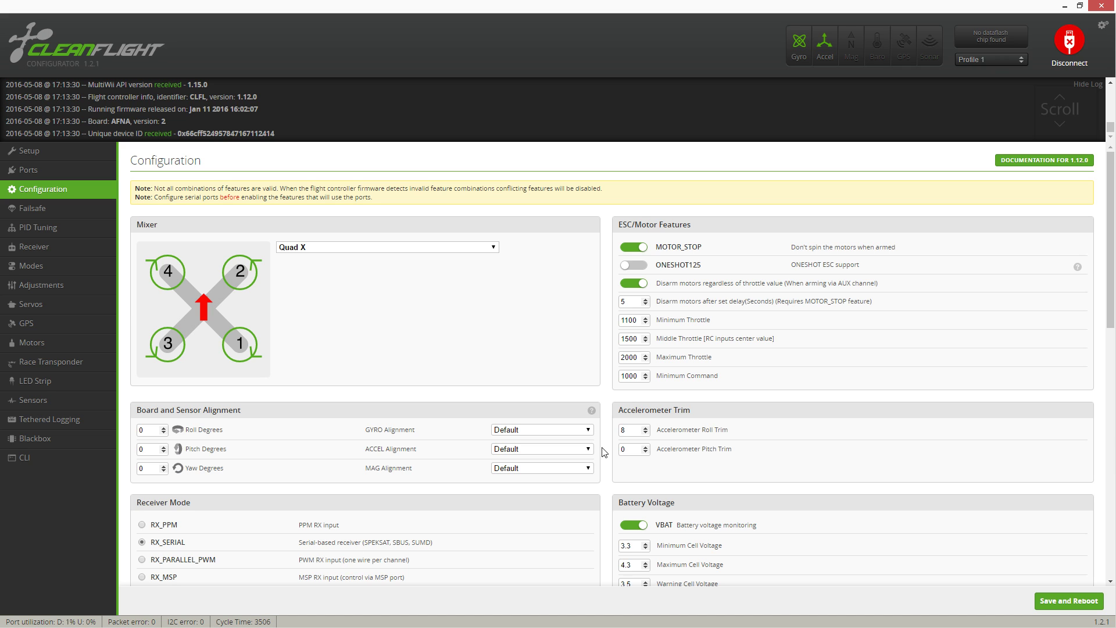
scroll(604, 452, "down", 2)
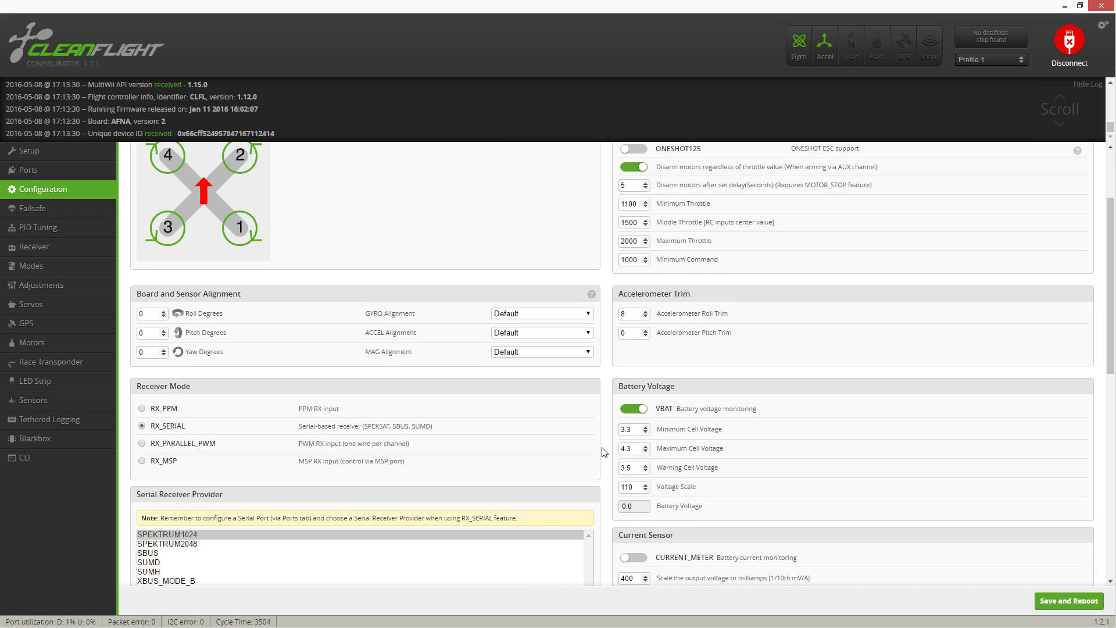
scroll(605, 452, "down", 1)
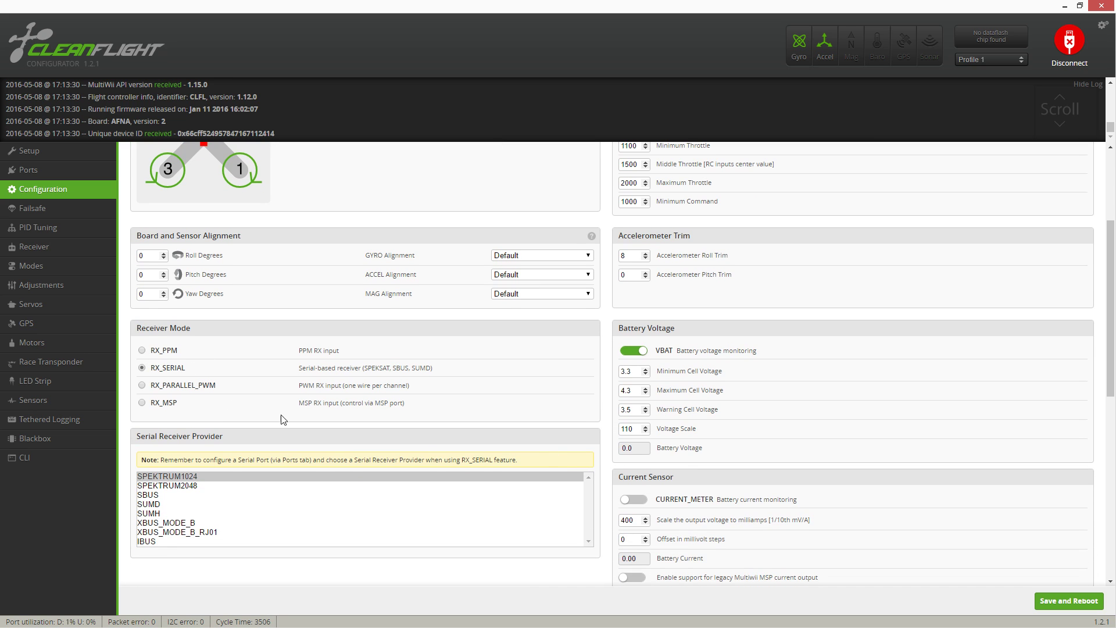
scroll(283, 419, "down", 1)
scroll(307, 428, "down", 2)
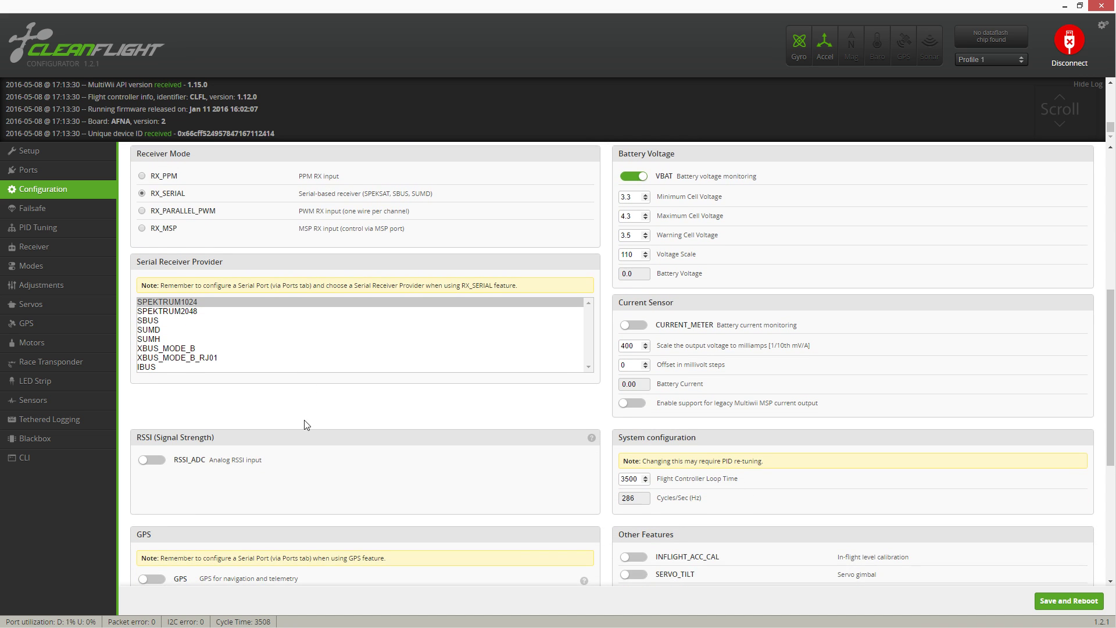
scroll(306, 426, "down", 1)
scroll(306, 425, "down", 4)
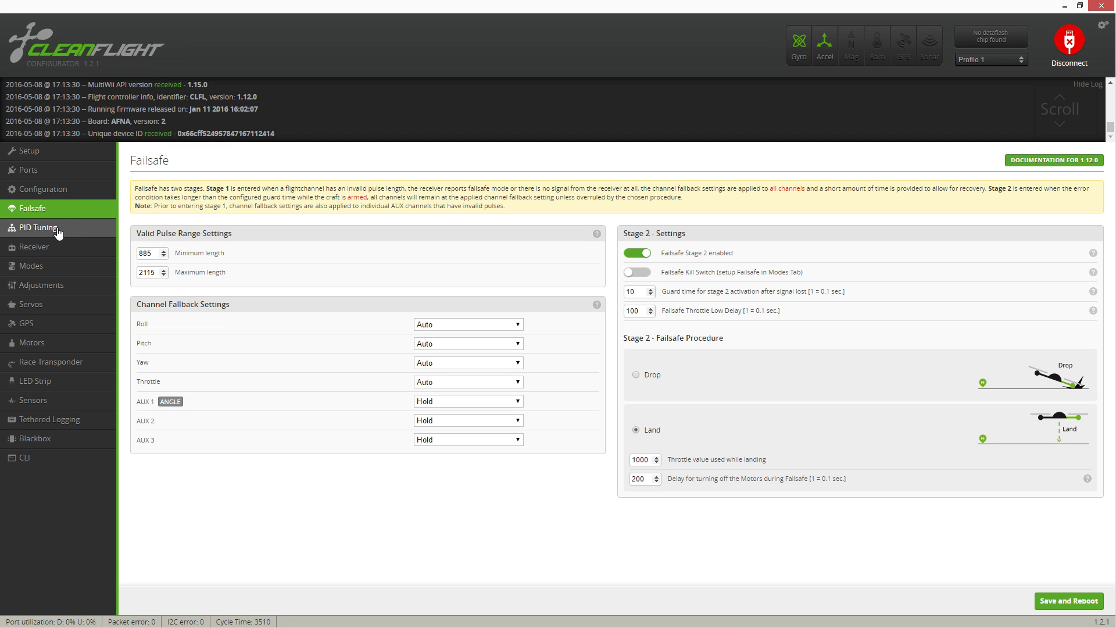
left_click(59, 230)
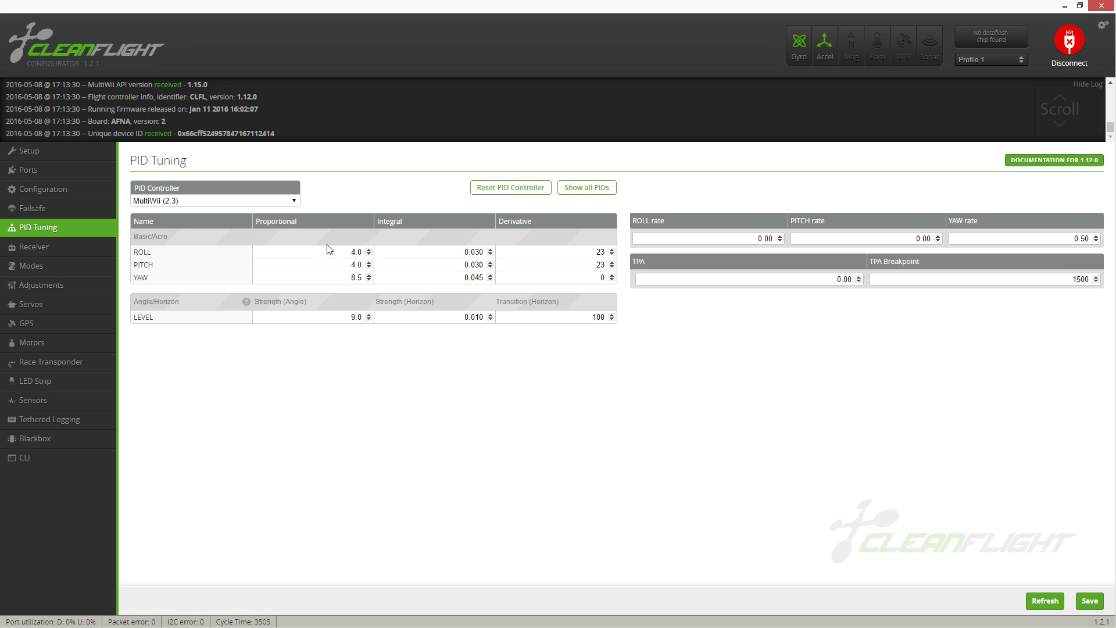
left_click(293, 200)
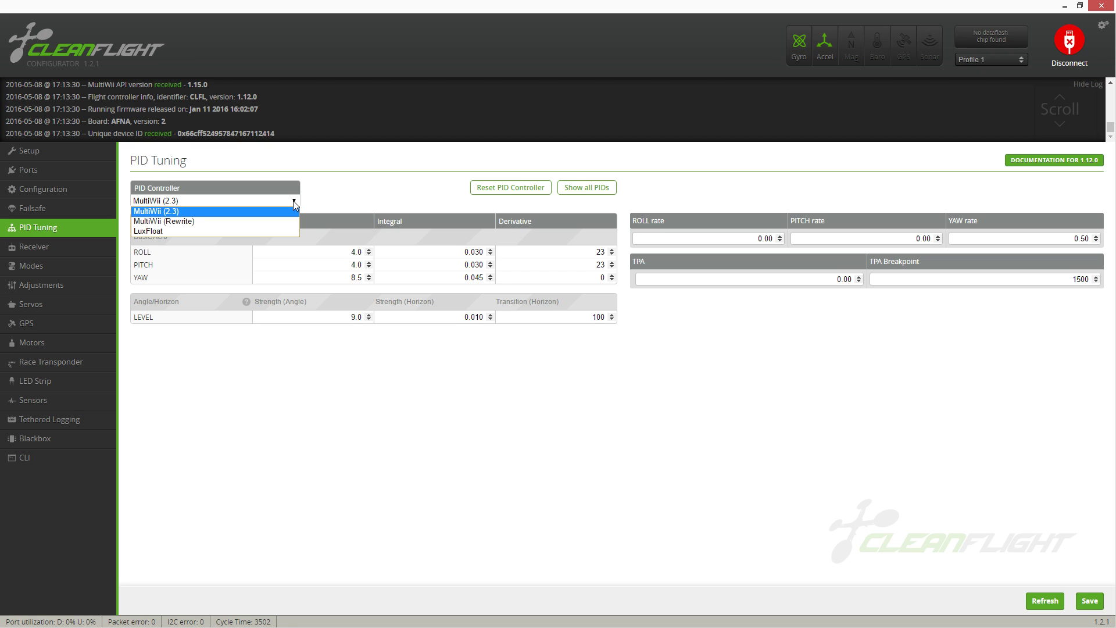
left_click(293, 200)
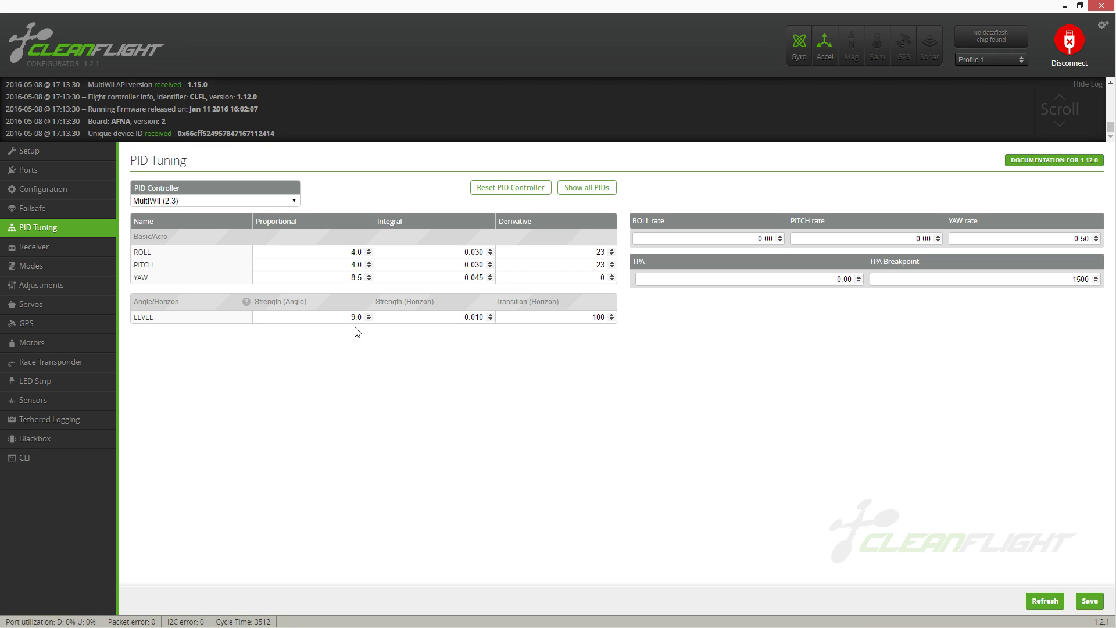
Check the Receiver channel readings and the Modes page showing ANGLE on AUX 1
left_click(38, 250)
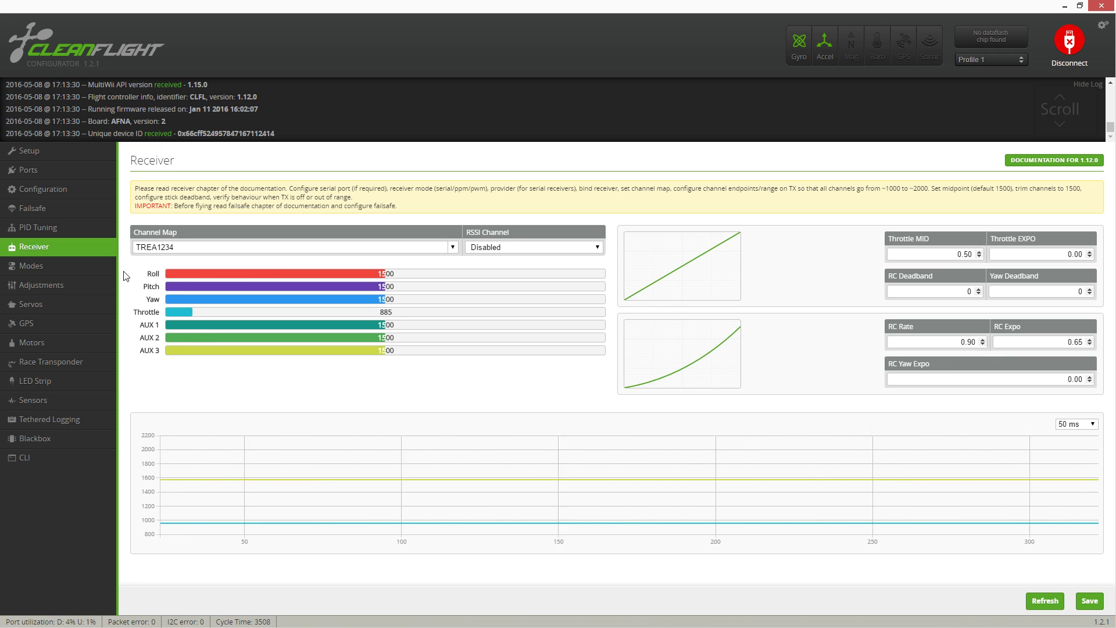
left_click(78, 268)
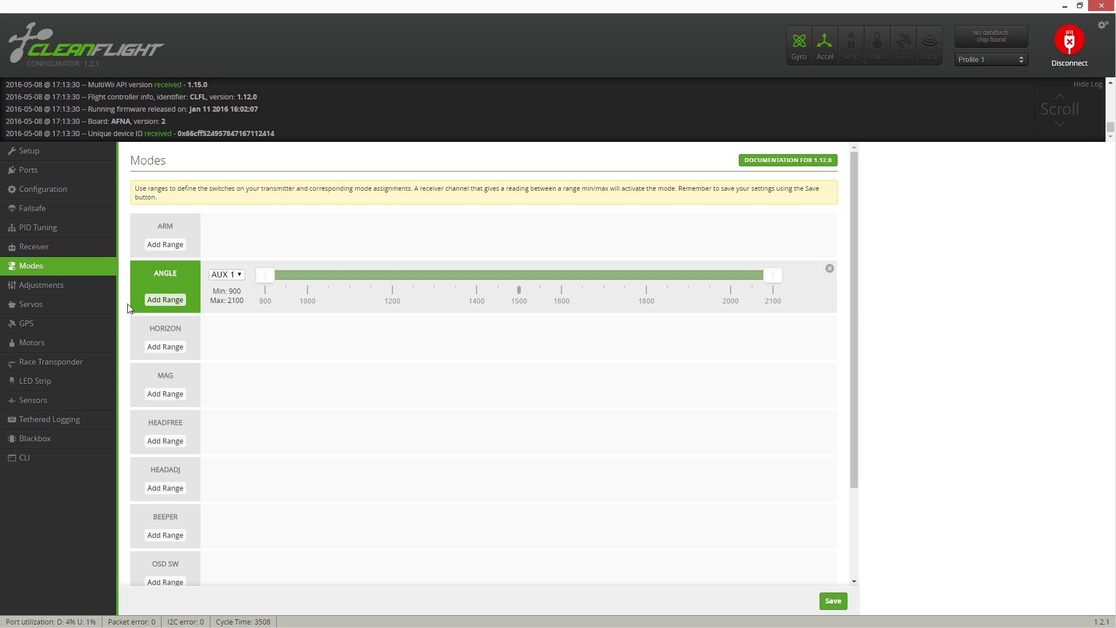
left_click(61, 285)
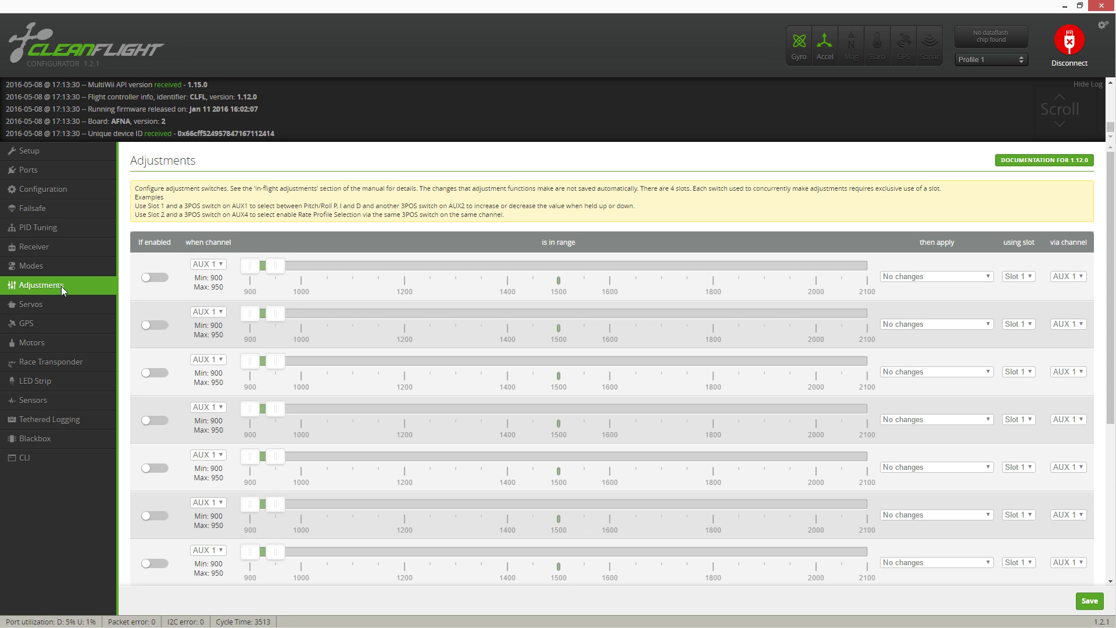
Look over the Servos, GPS and Motors pages, finishing in the CLI
left_click(47, 314)
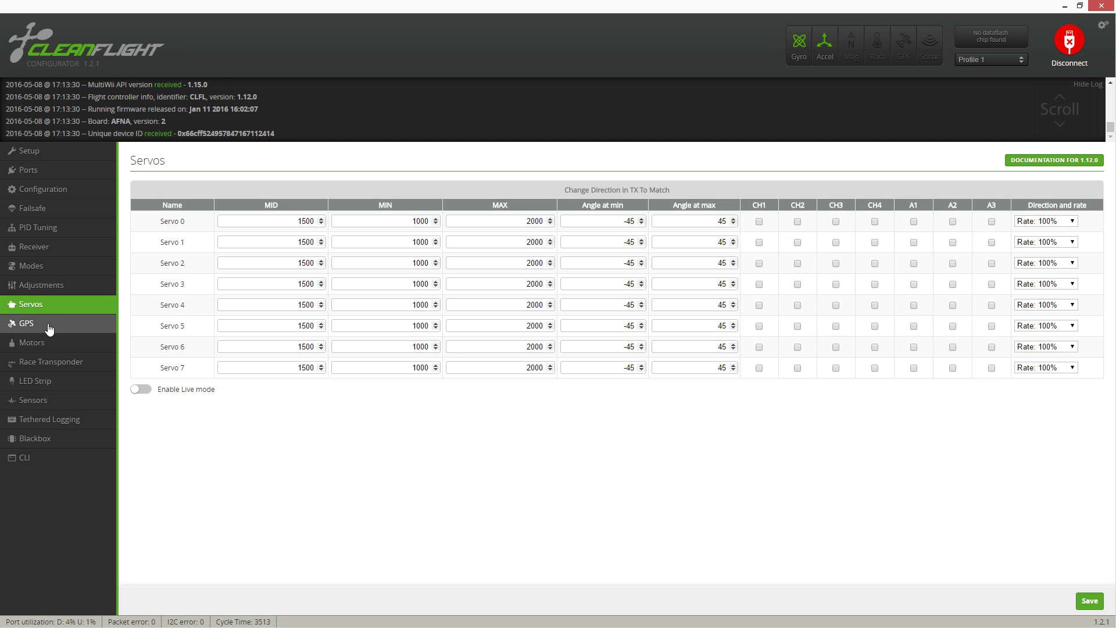
left_click(48, 323)
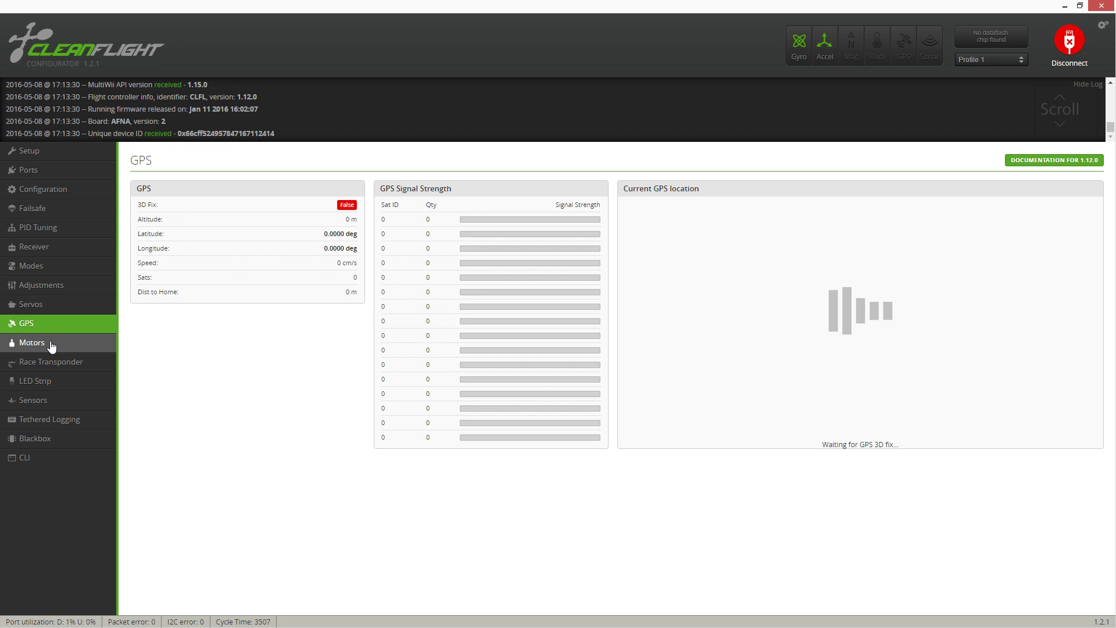
left_click(50, 341)
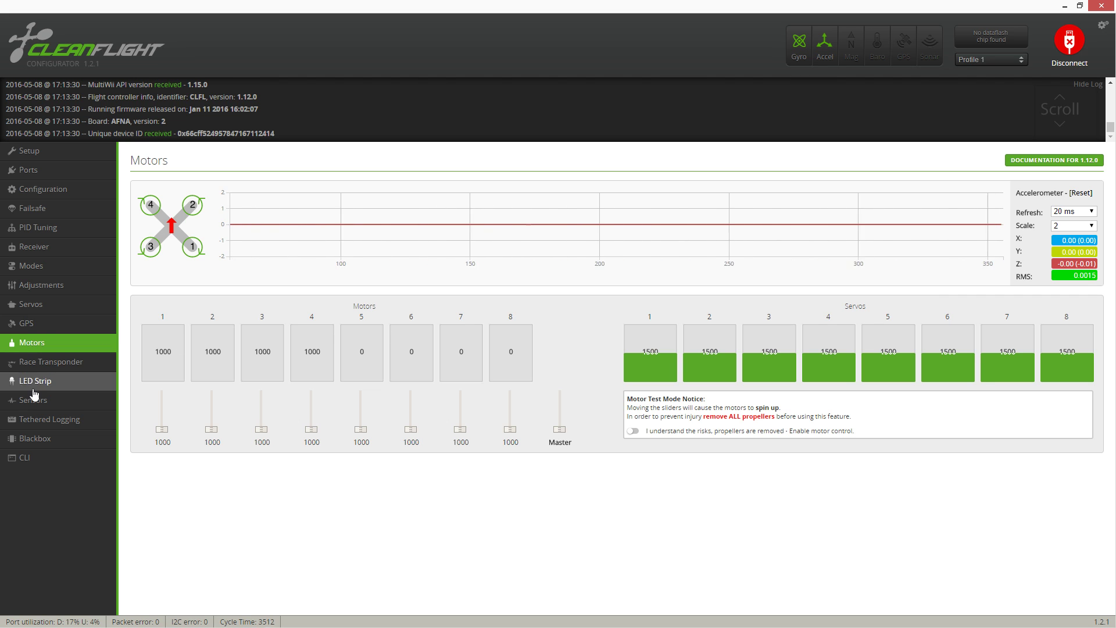
left_click(22, 458)
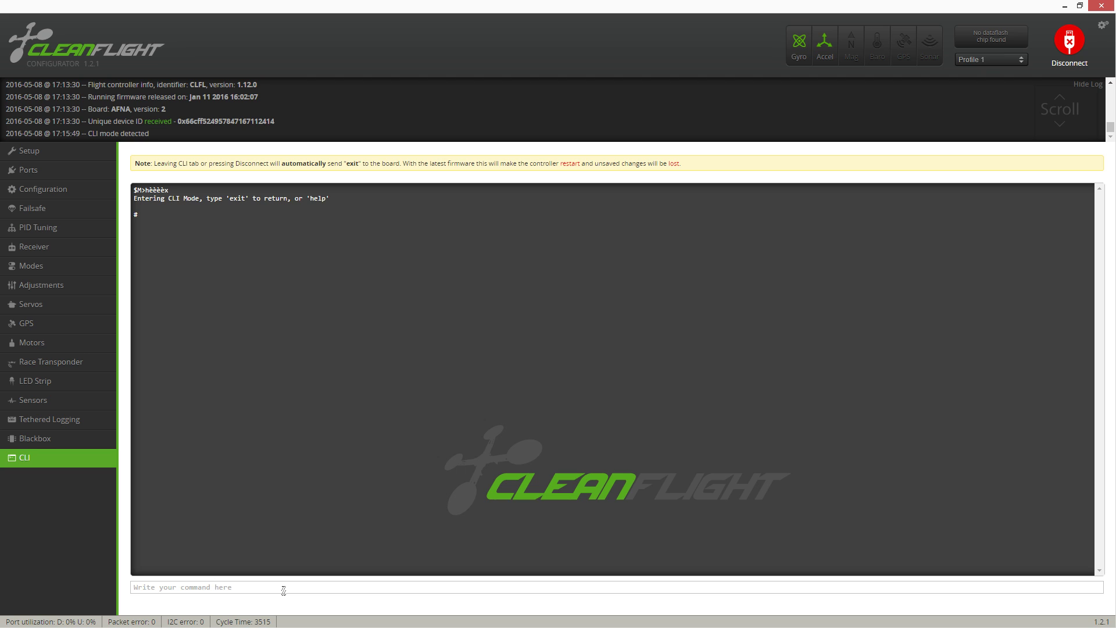
Run 'get motor_pwm_rate' in the CLI, which reports 16000
type("get motor_pwm_rate")
key("Return")
left_click(248, 588)
Set motor_pwm_rate = 16000 in the CLI and save, rebooting the board
type("set")
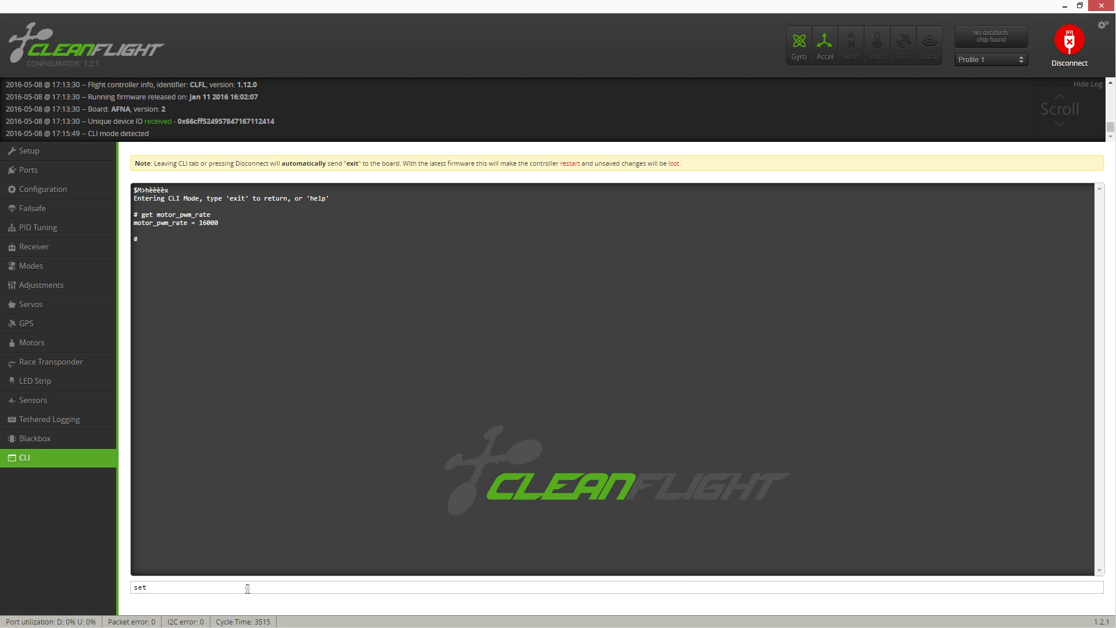
type(" motor_pwm_rate = 16000")
key("Return")
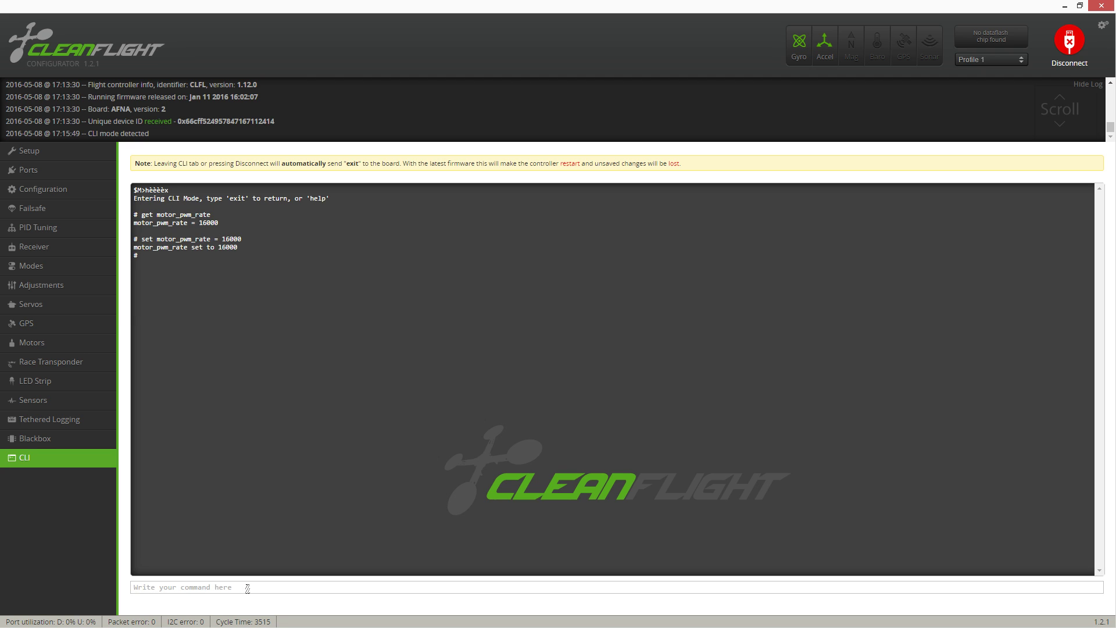
type("save")
key("Return")
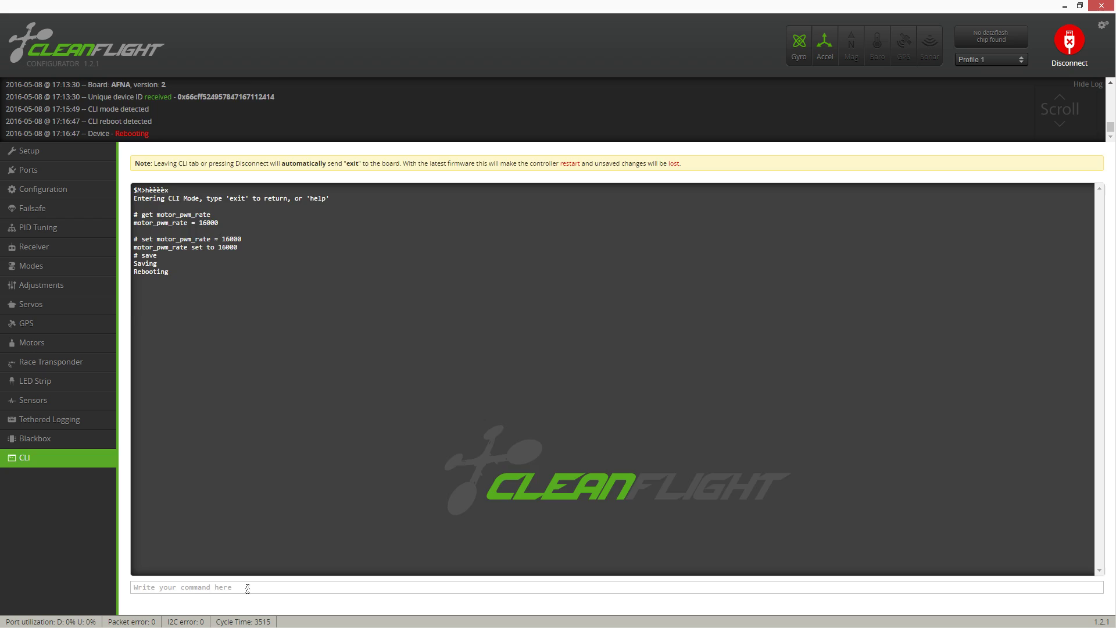